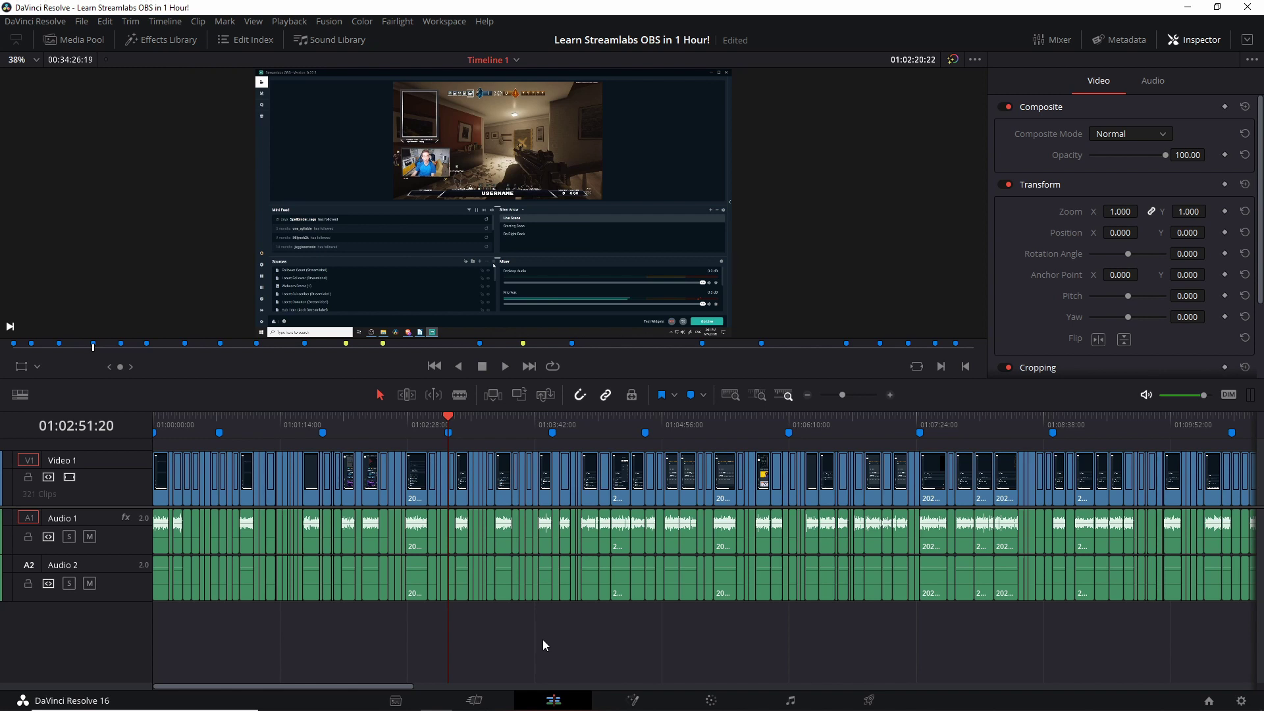
- Place the playhead at 01:04:19:18 and add the 'Marker for Export Split' timeline marker there
{"action": "mouse_move", "coordinate": [556, 434]}
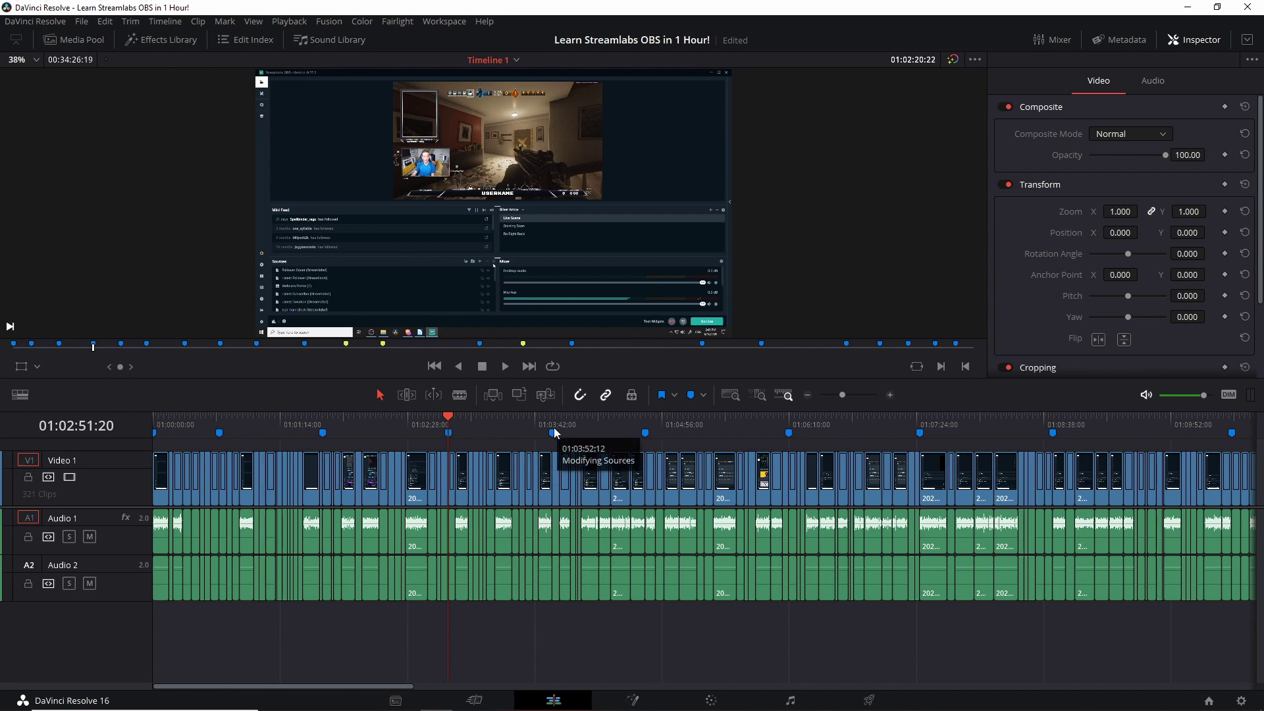
{"action": "mouse_move", "coordinate": [654, 434]}
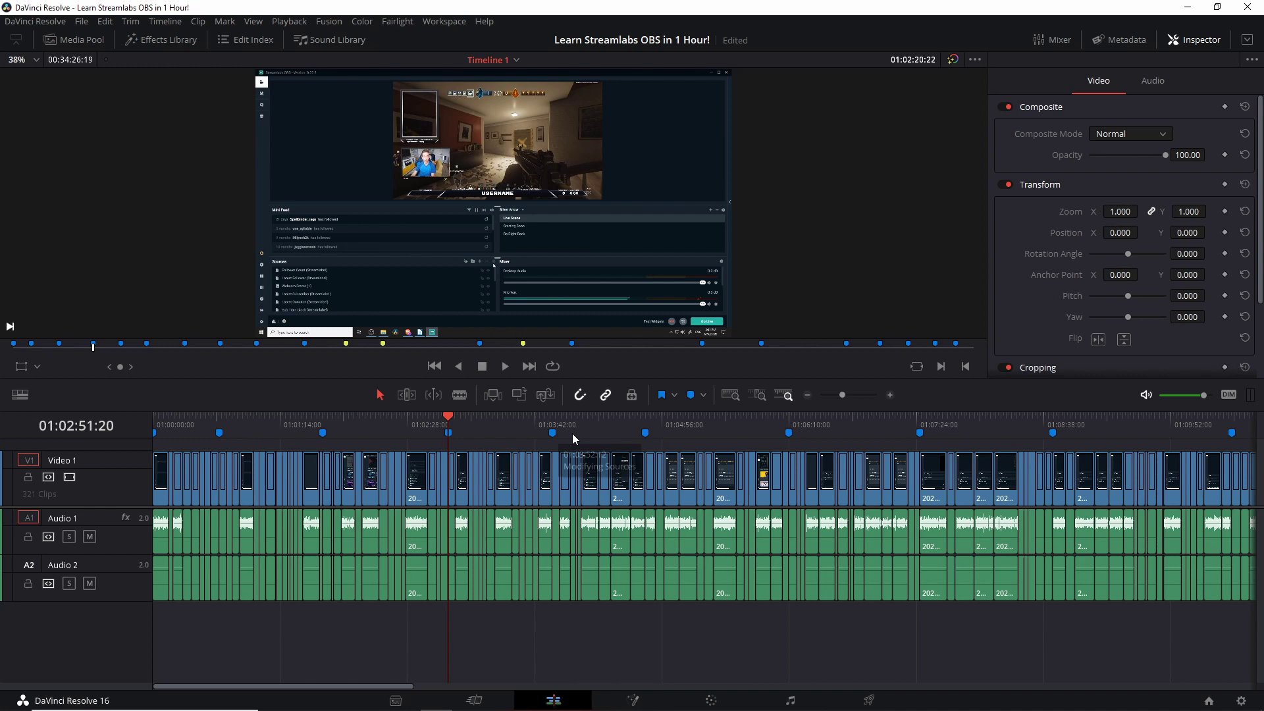
{"action": "left_click", "coordinate": [609, 432]}
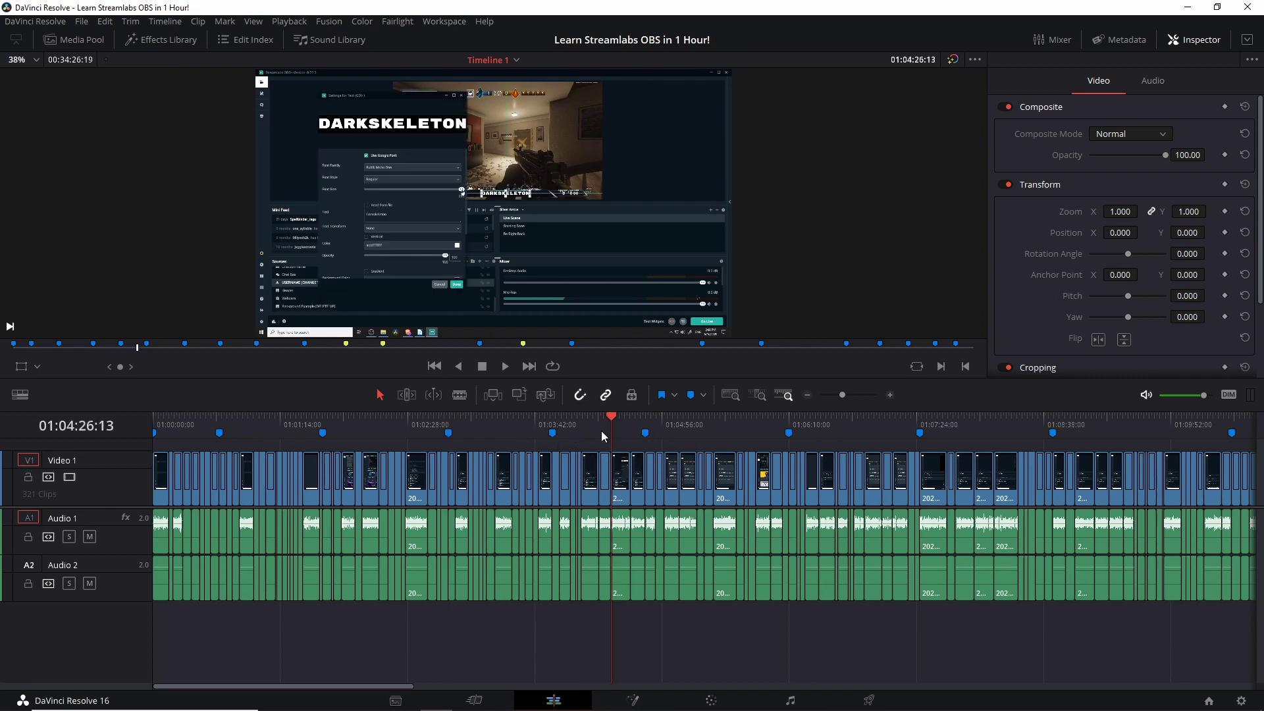
{"action": "left_click", "coordinate": [599, 431]}
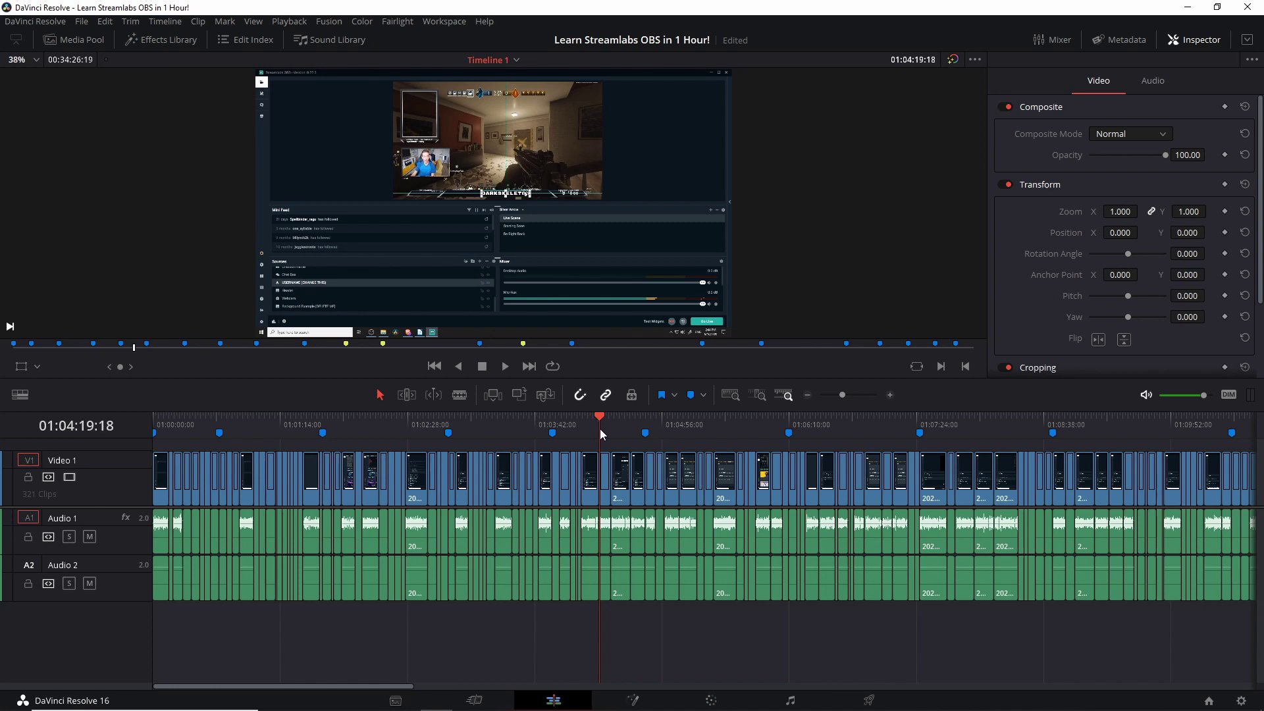
{"action": "left_click", "coordinate": [691, 396]}
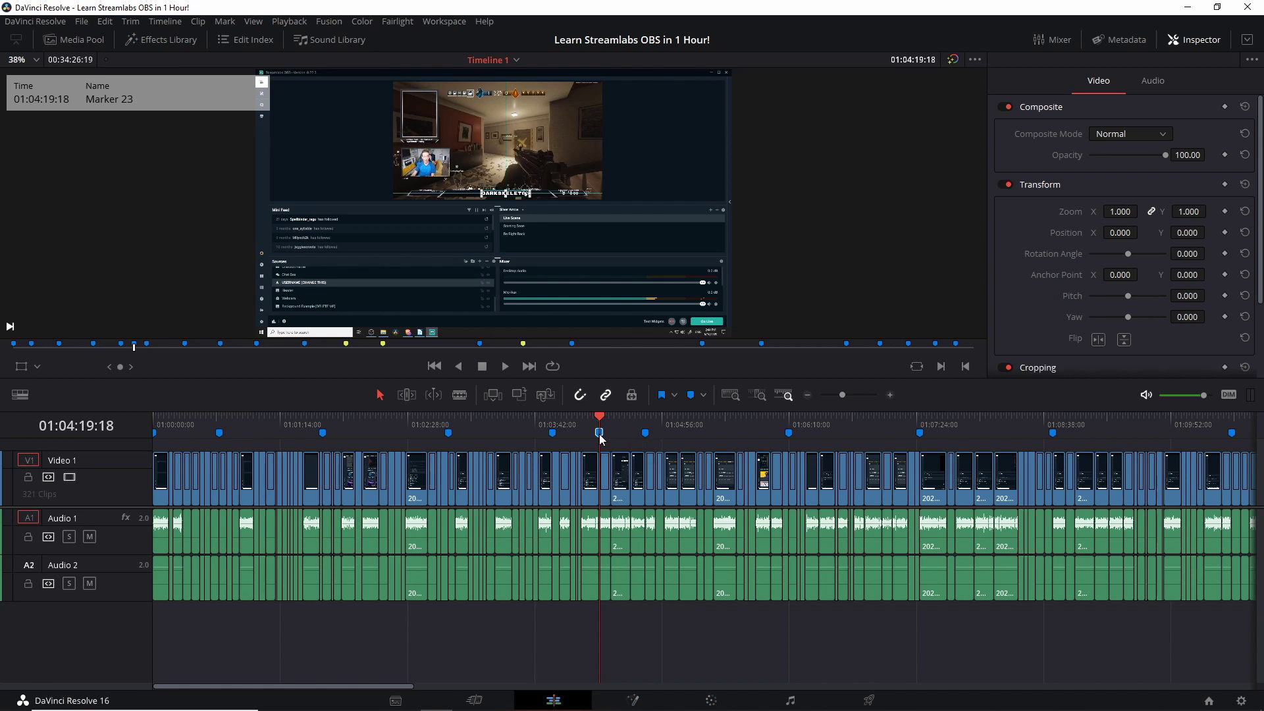
{"action": "left_click", "coordinate": [645, 436]}
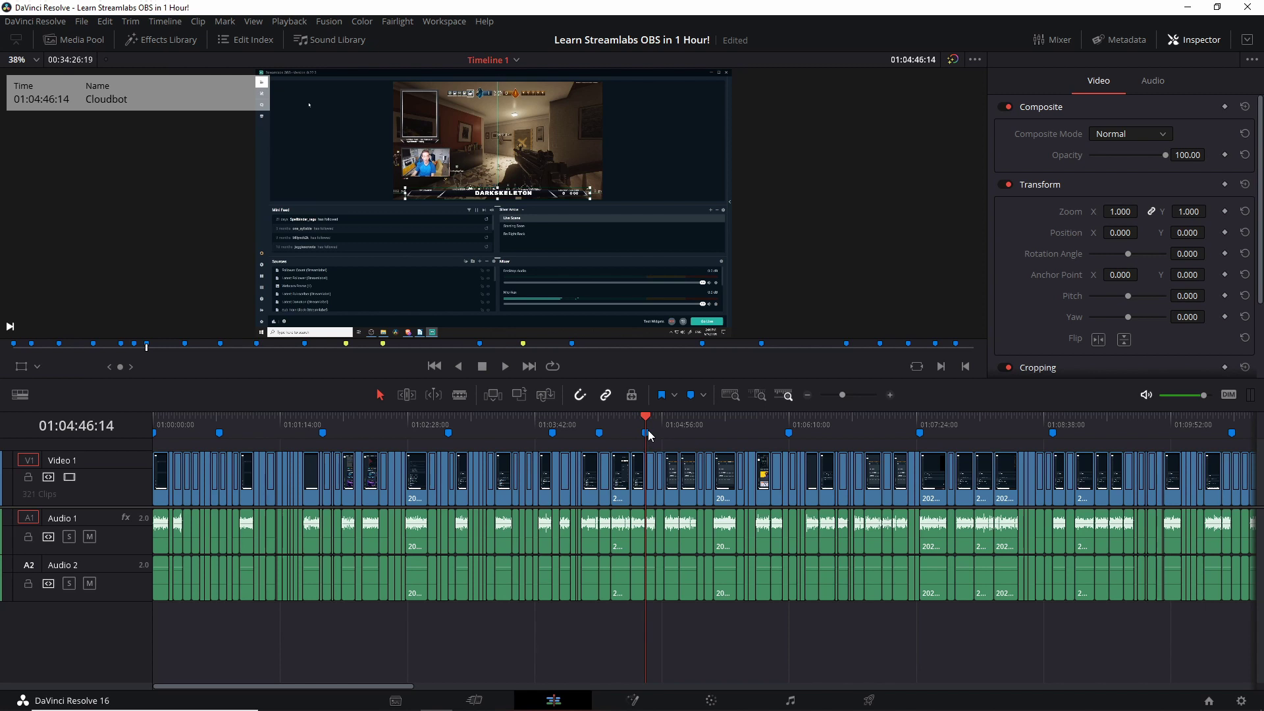
{"action": "left_click", "coordinate": [553, 434]}
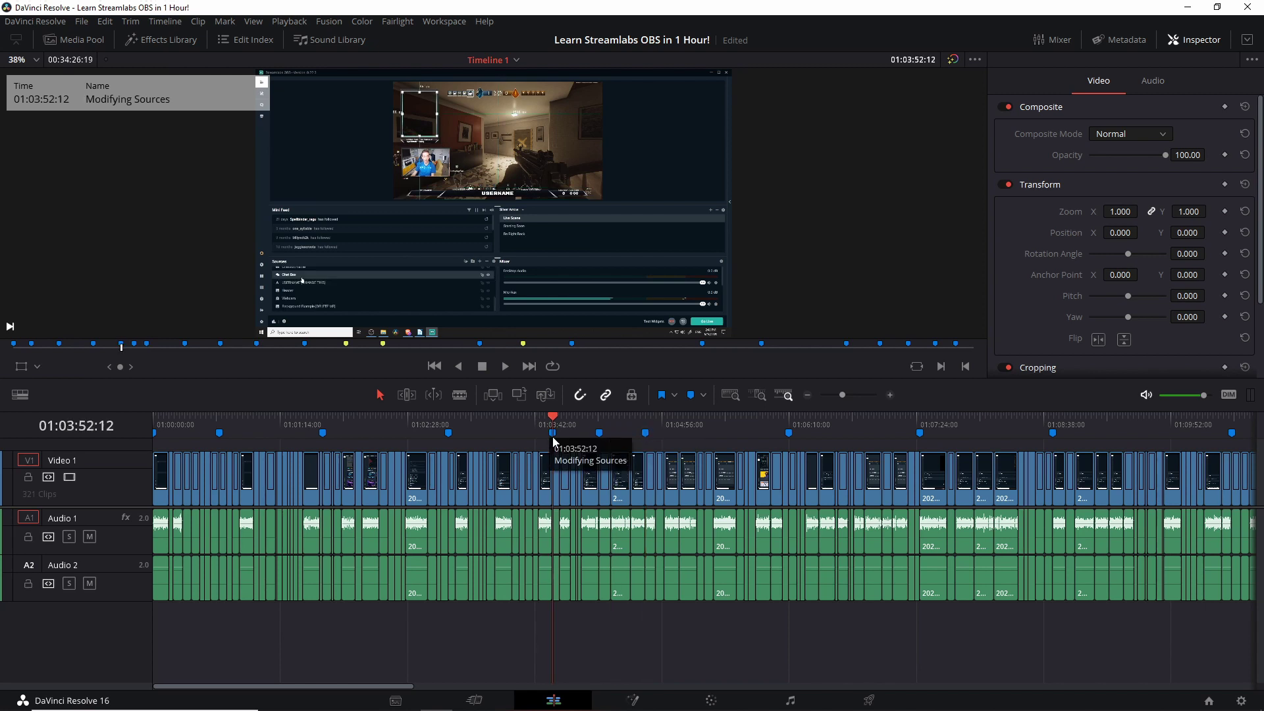
{"action": "left_click", "coordinate": [600, 429]}
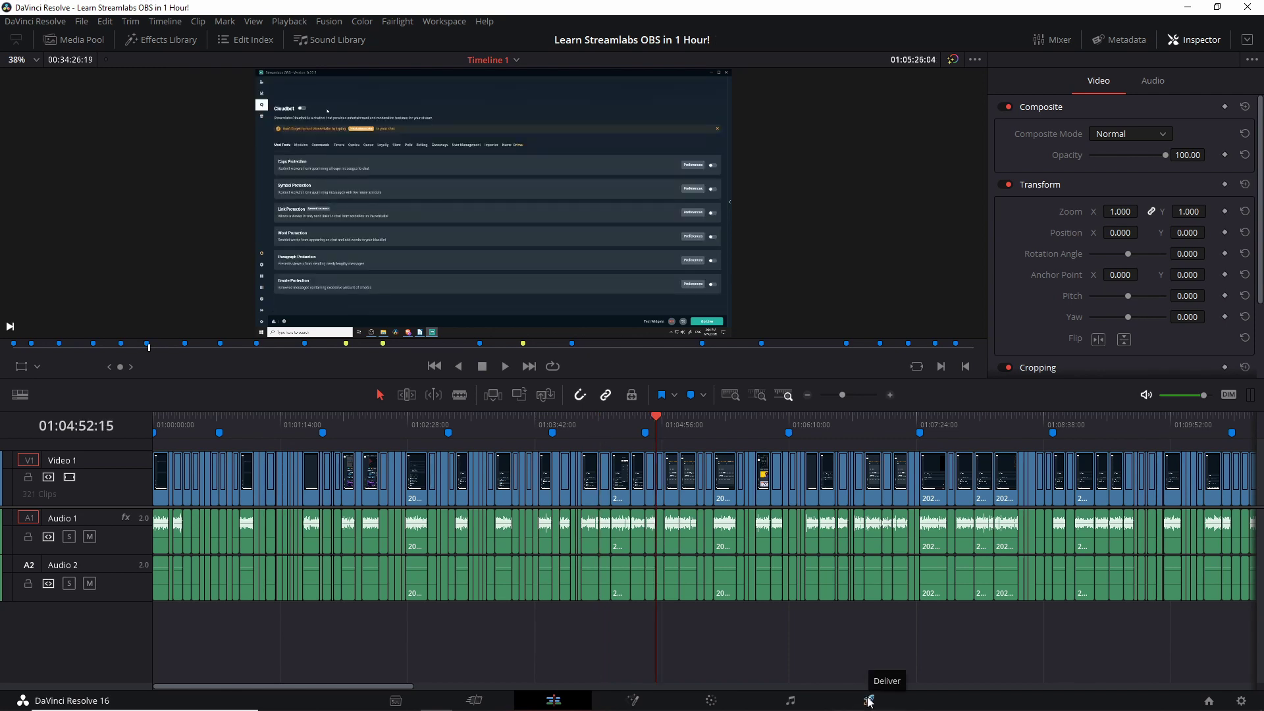
- On the Deliver page, set the render In/Out from the Cloudbot marker to the YouTube Setup marker (01:04:46:14–01:06:09:17)
{"action": "left_click", "coordinate": [869, 700]}
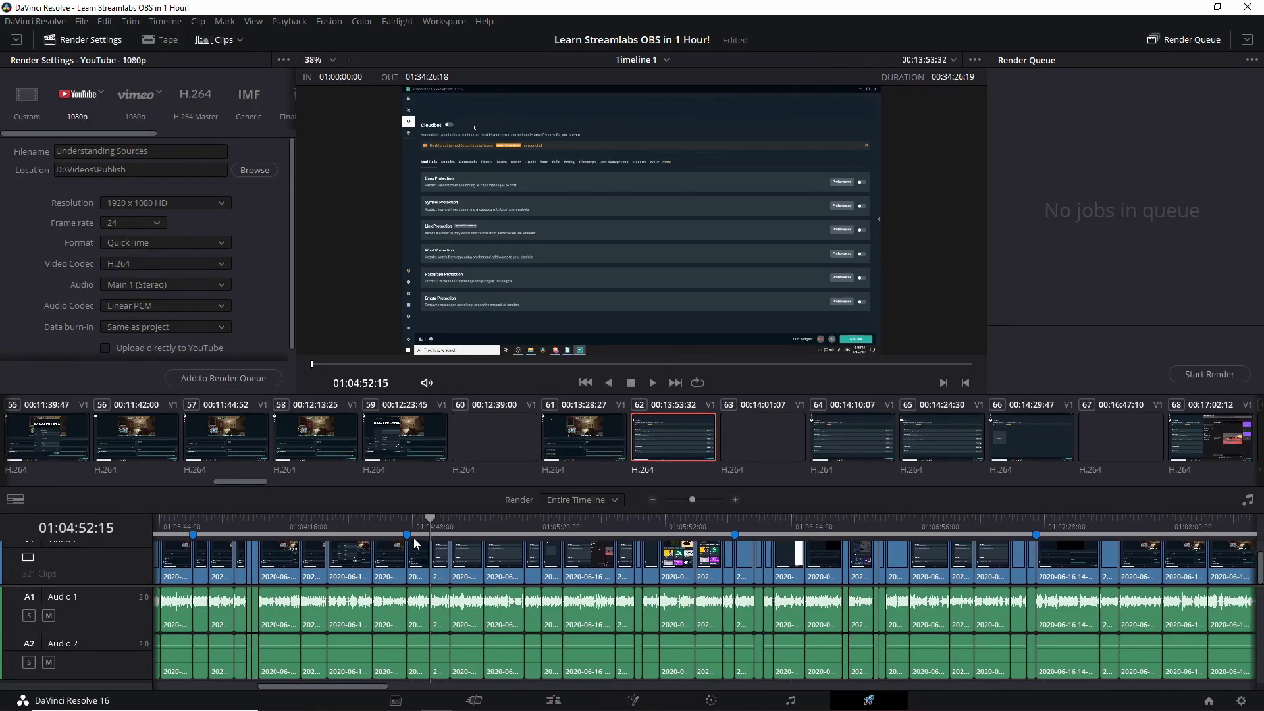
{"action": "left_click", "coordinate": [407, 535]}
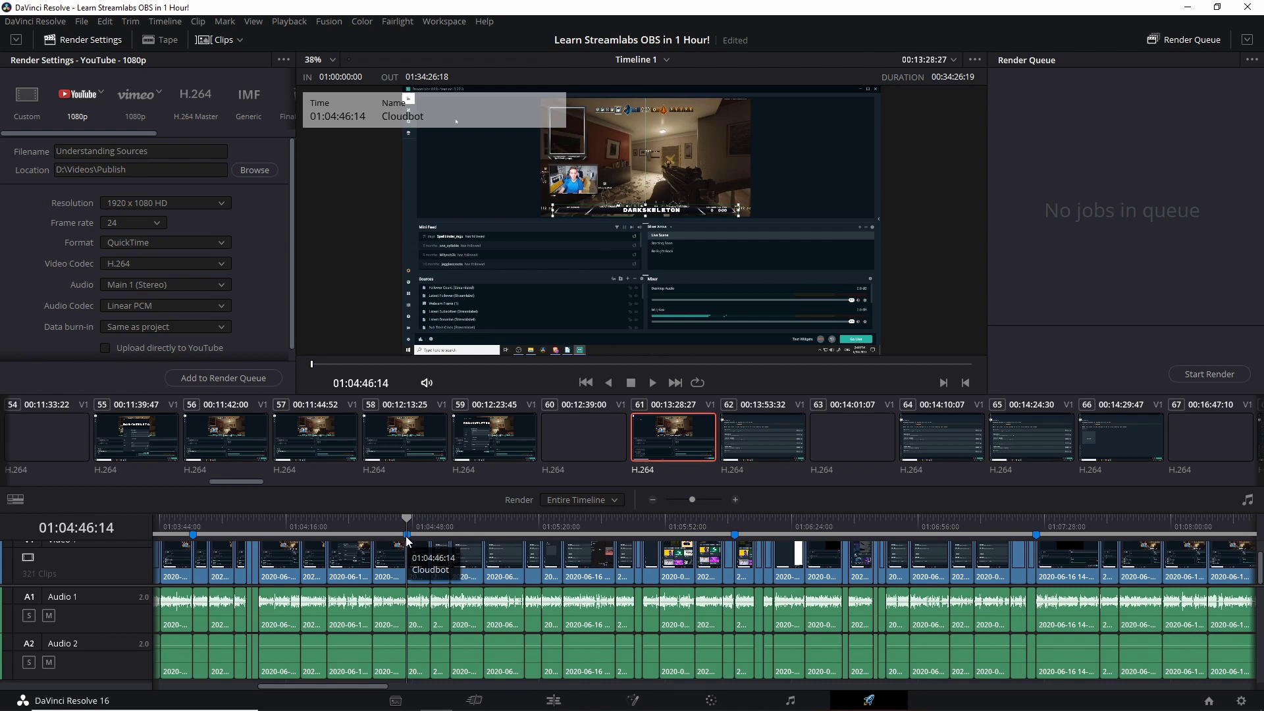
{"action": "key", "text": "i"}
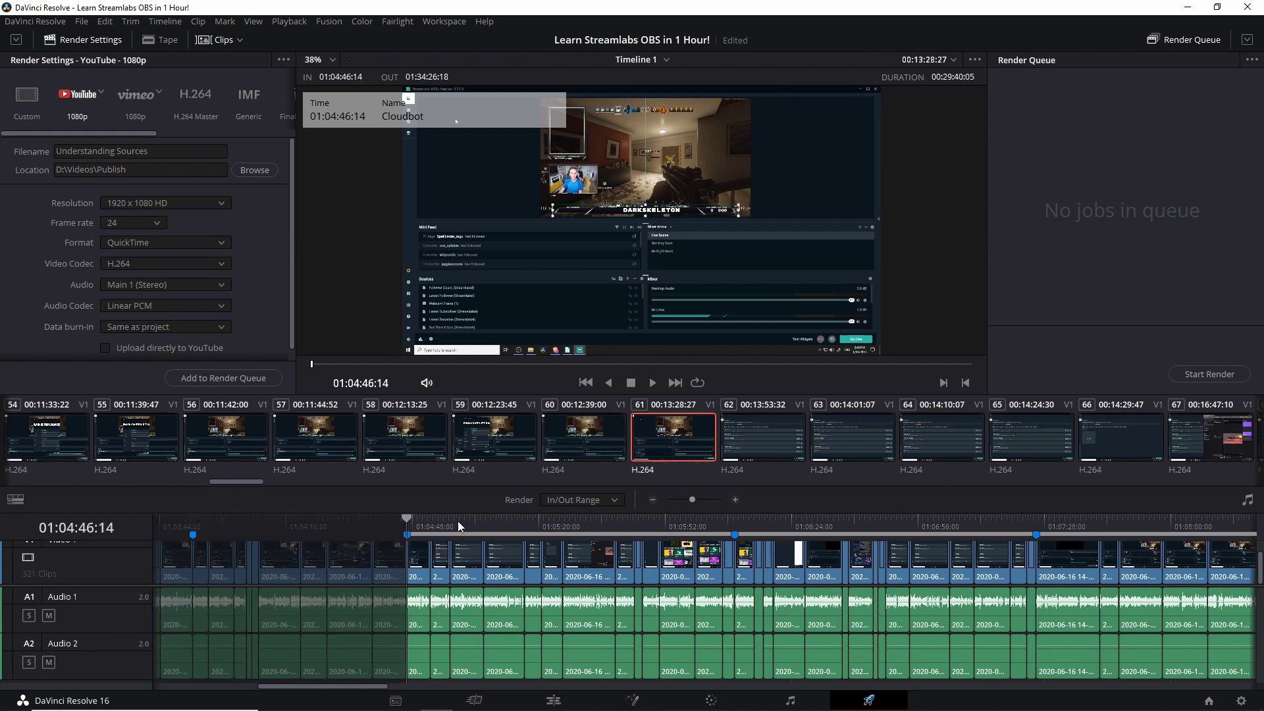
{"action": "left_click", "coordinate": [409, 529]}
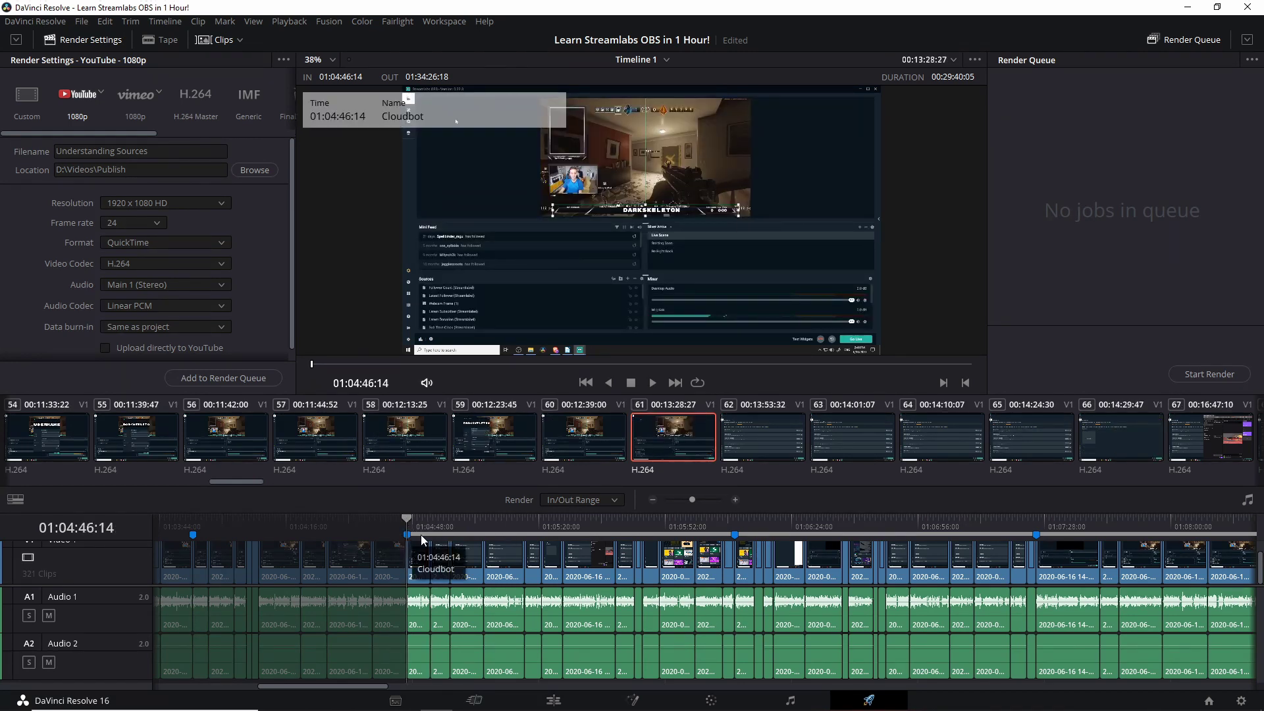
{"action": "left_click", "coordinate": [735, 534]}
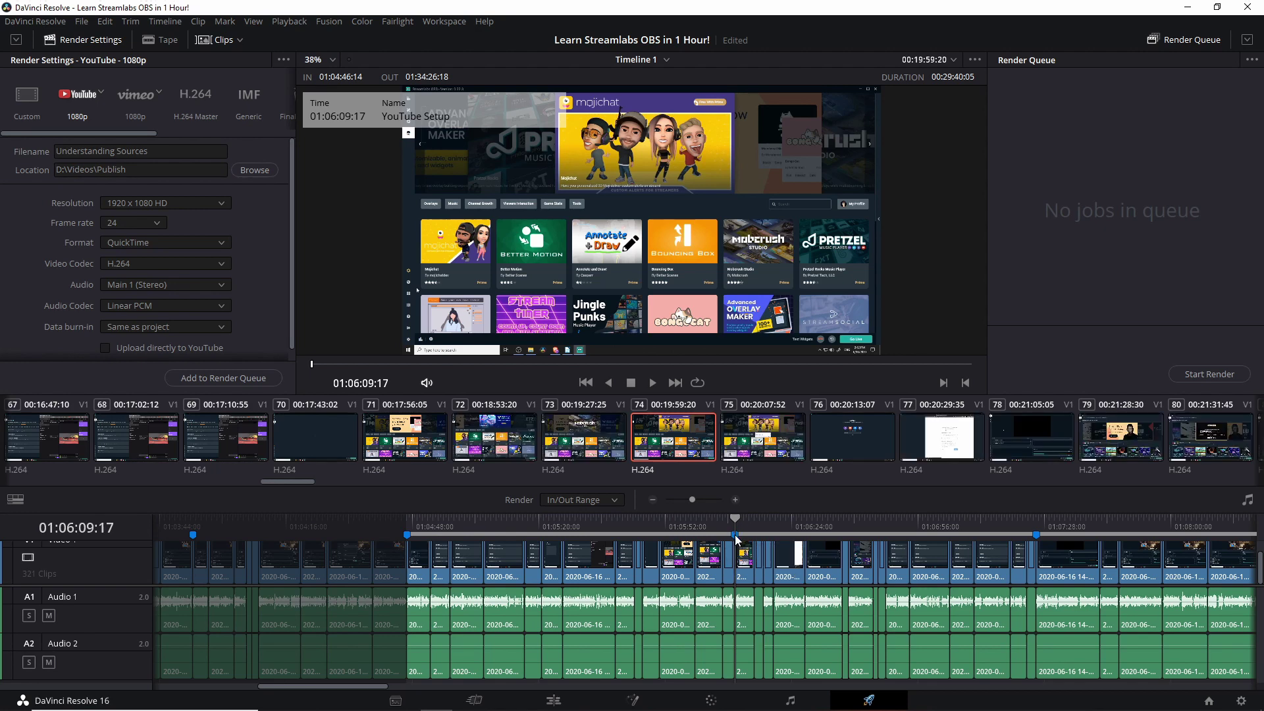
{"action": "key", "text": "o"}
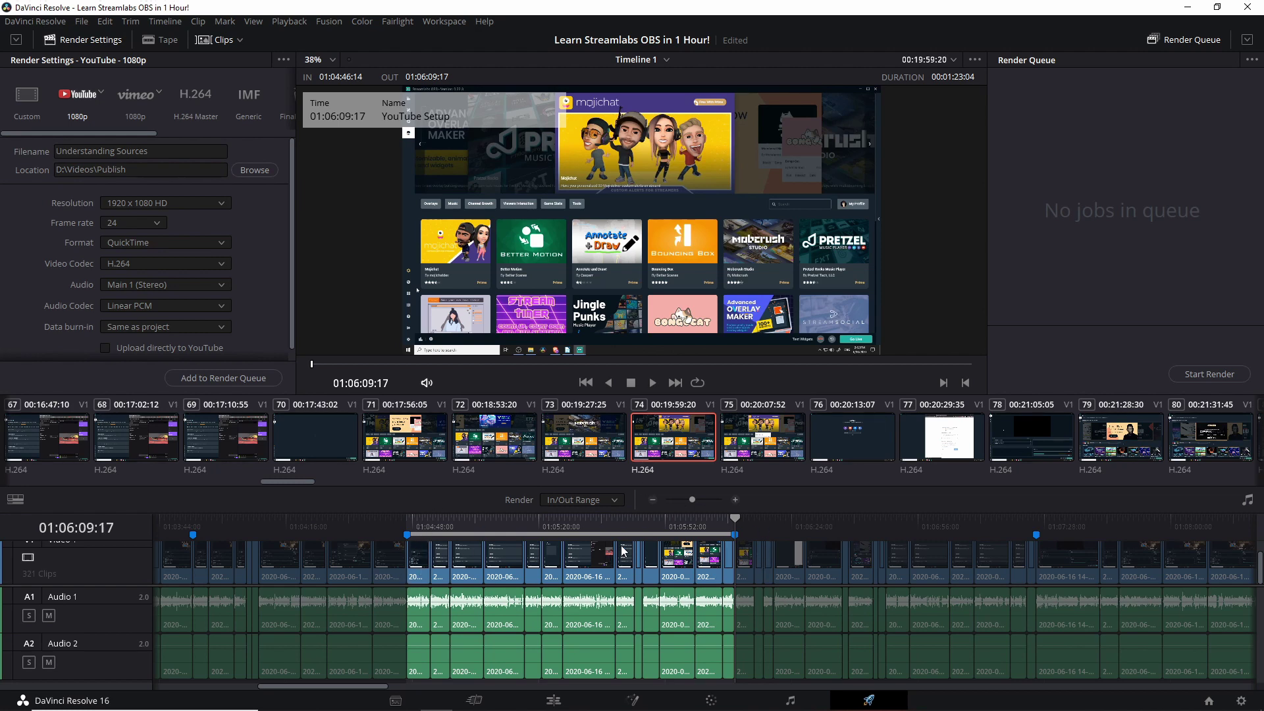
{"action": "key", "text": "shift+i"}
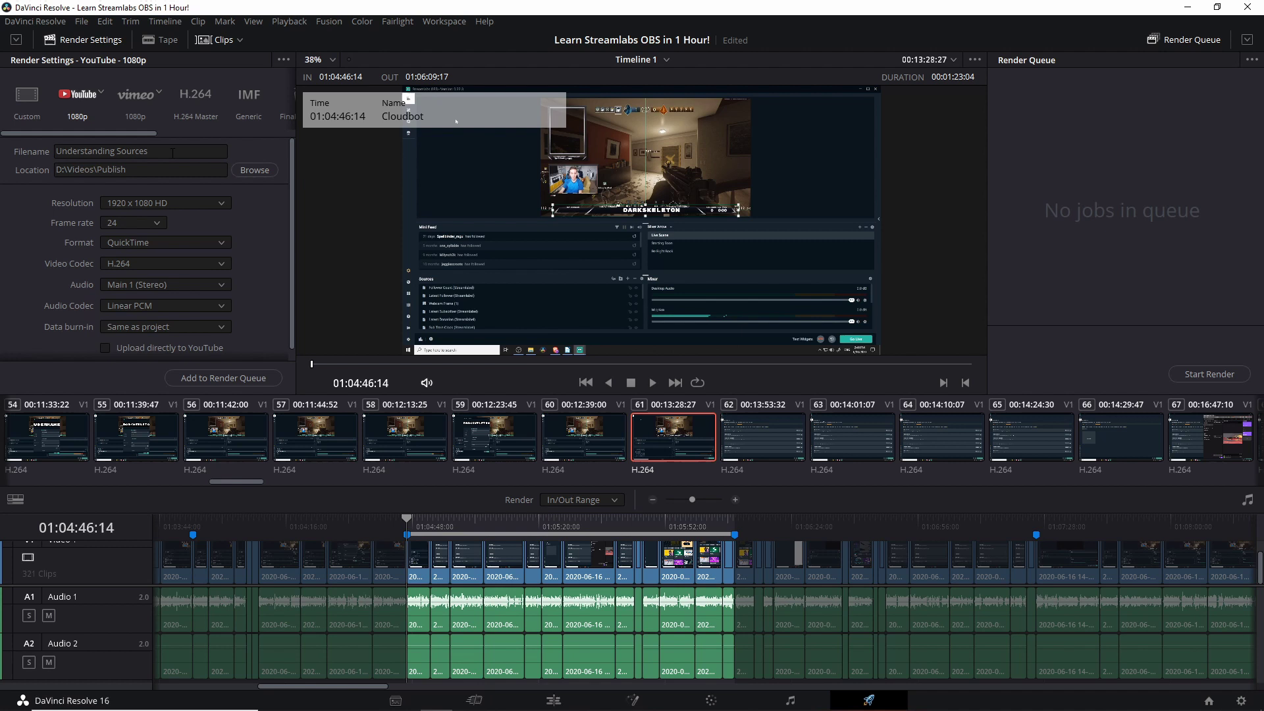
- Name the output 'Cloudbot', set the frame rate to 30 (3:2), and add it as Job 1
{"action": "left_click_drag", "start_coordinate": [173, 154], "coordinate": [18, 155]}
{"action": "type", "text": "Cloudbot"}
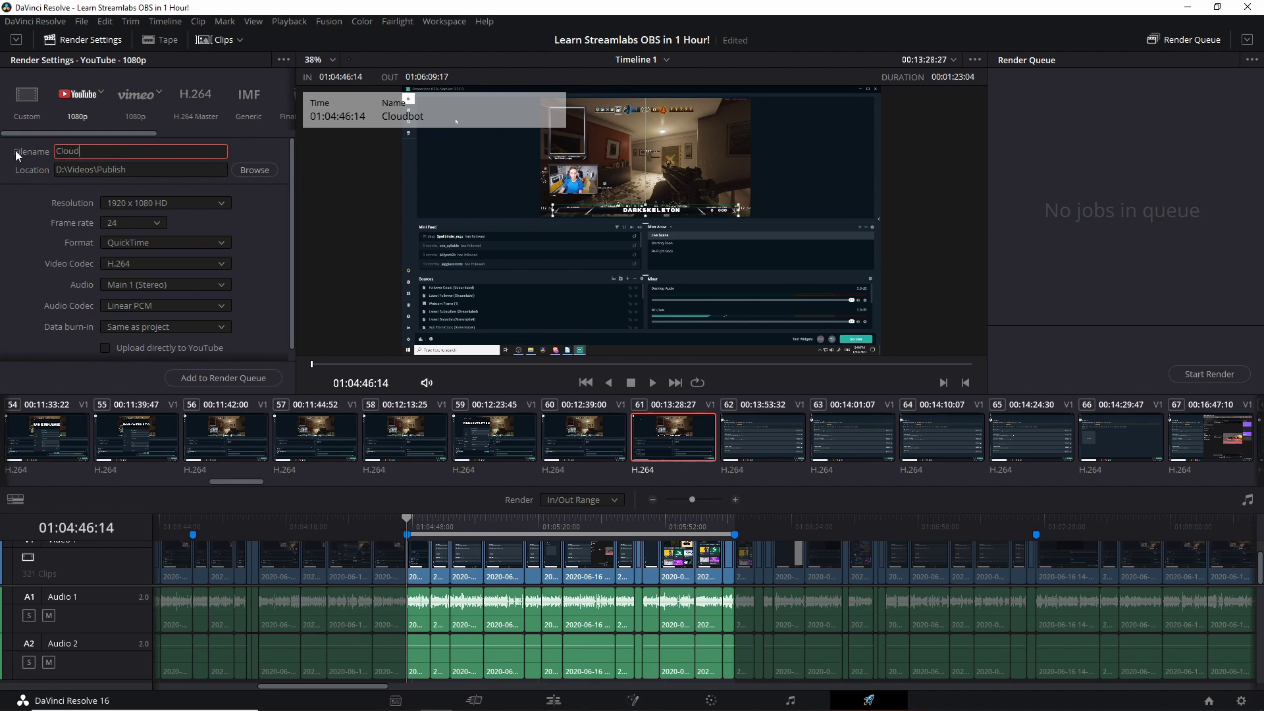
{"action": "left_click", "coordinate": [131, 223]}
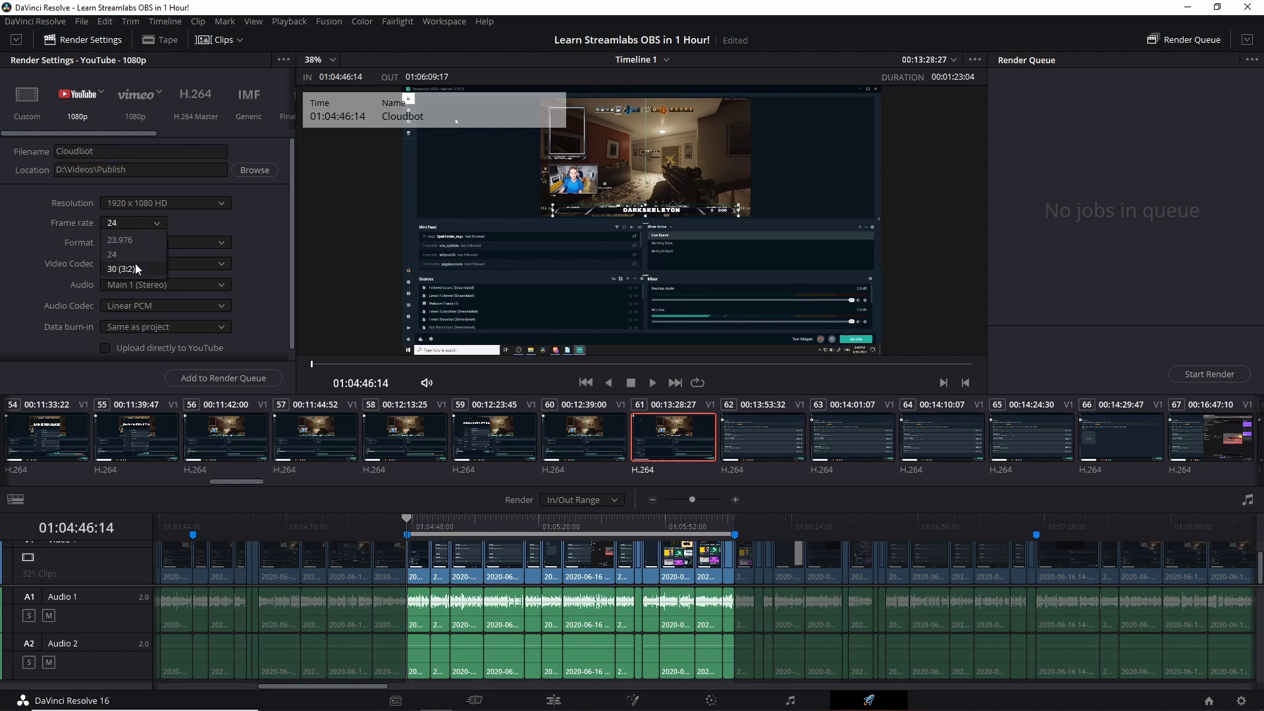
{"action": "left_click", "coordinate": [136, 263]}
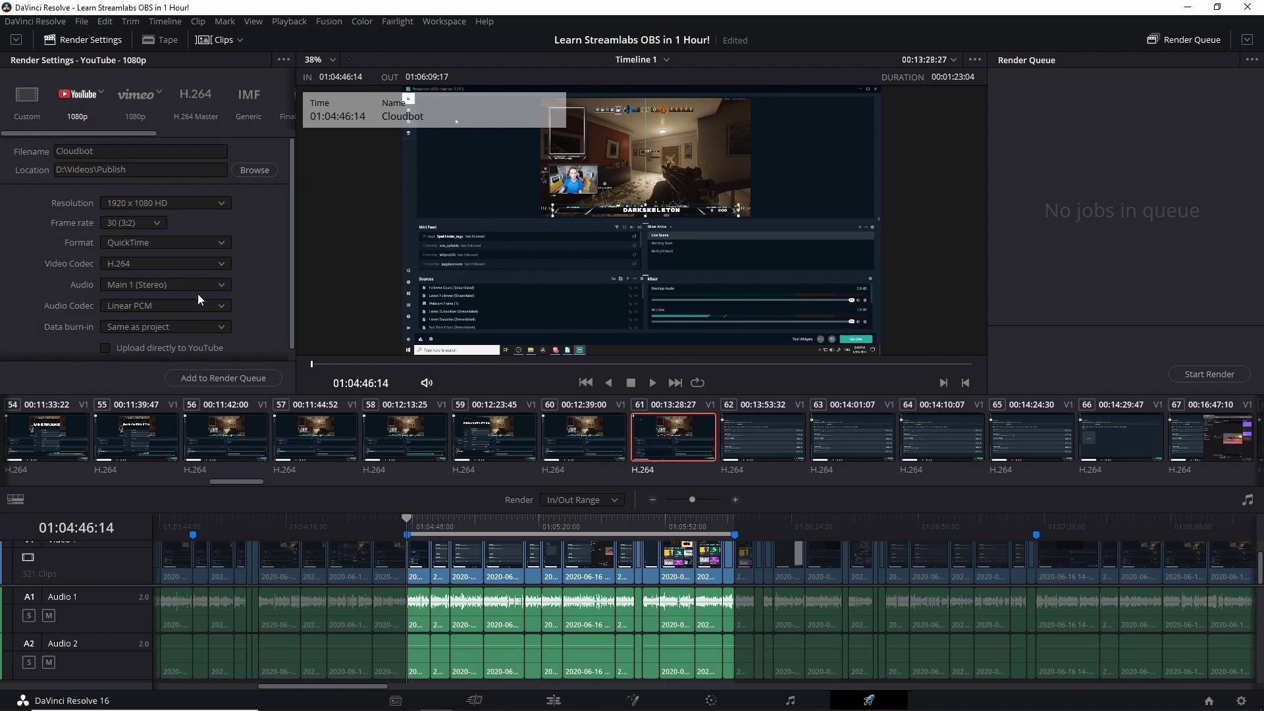
{"action": "left_click", "coordinate": [231, 376]}
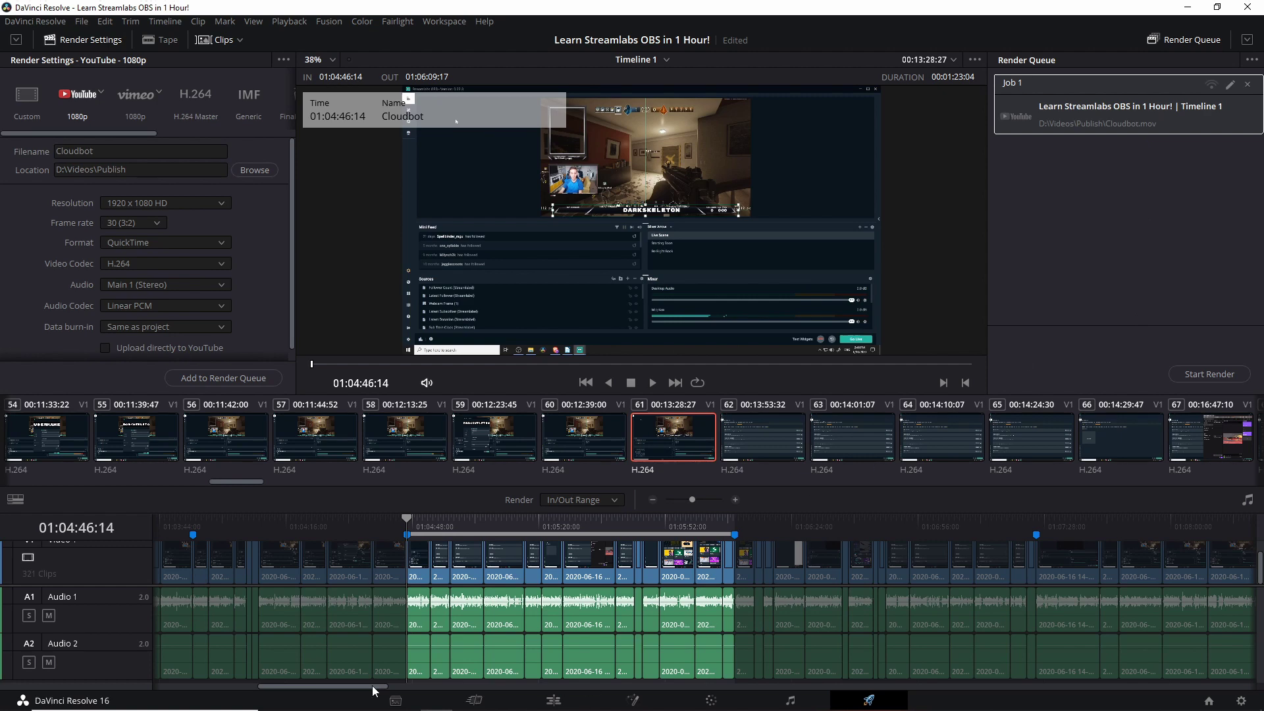
{"action": "left_click_drag", "start_coordinate": [373, 685], "coordinate": [401, 689]}
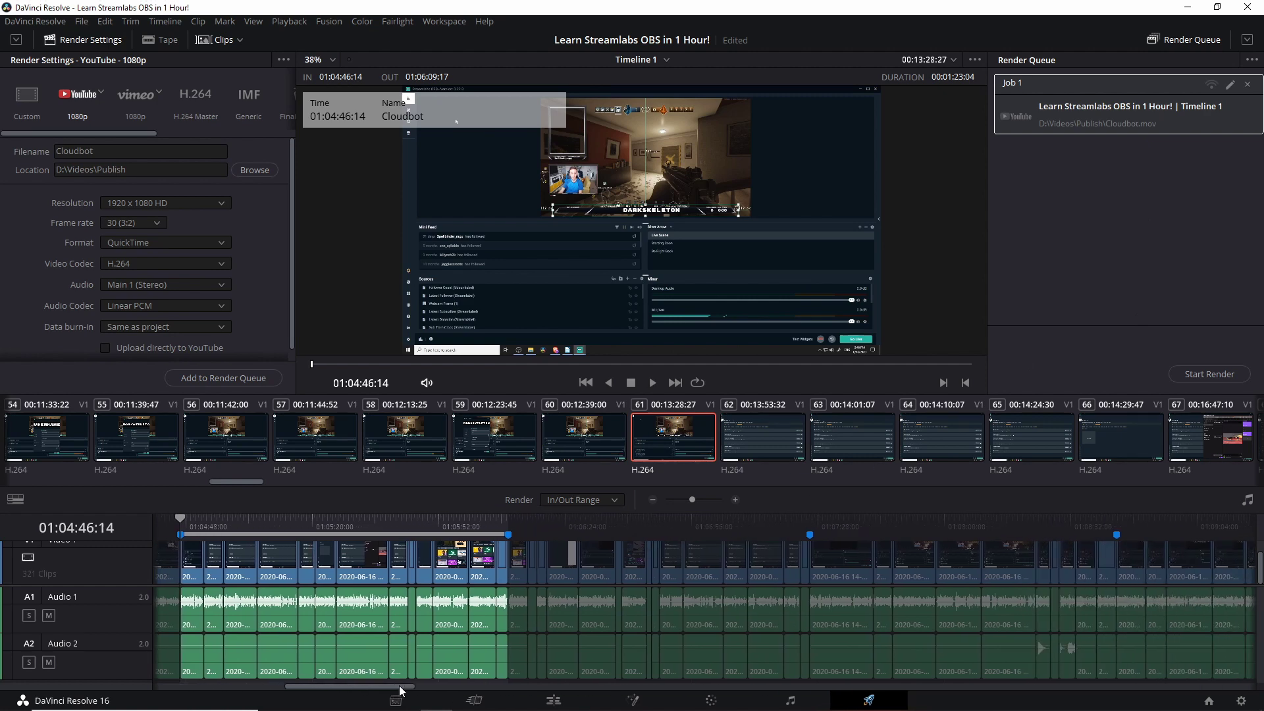
- Set the In/Out range from the YouTube Setup marker to the OBS marker at 01:07:26:00
{"action": "left_click", "coordinate": [510, 537]}
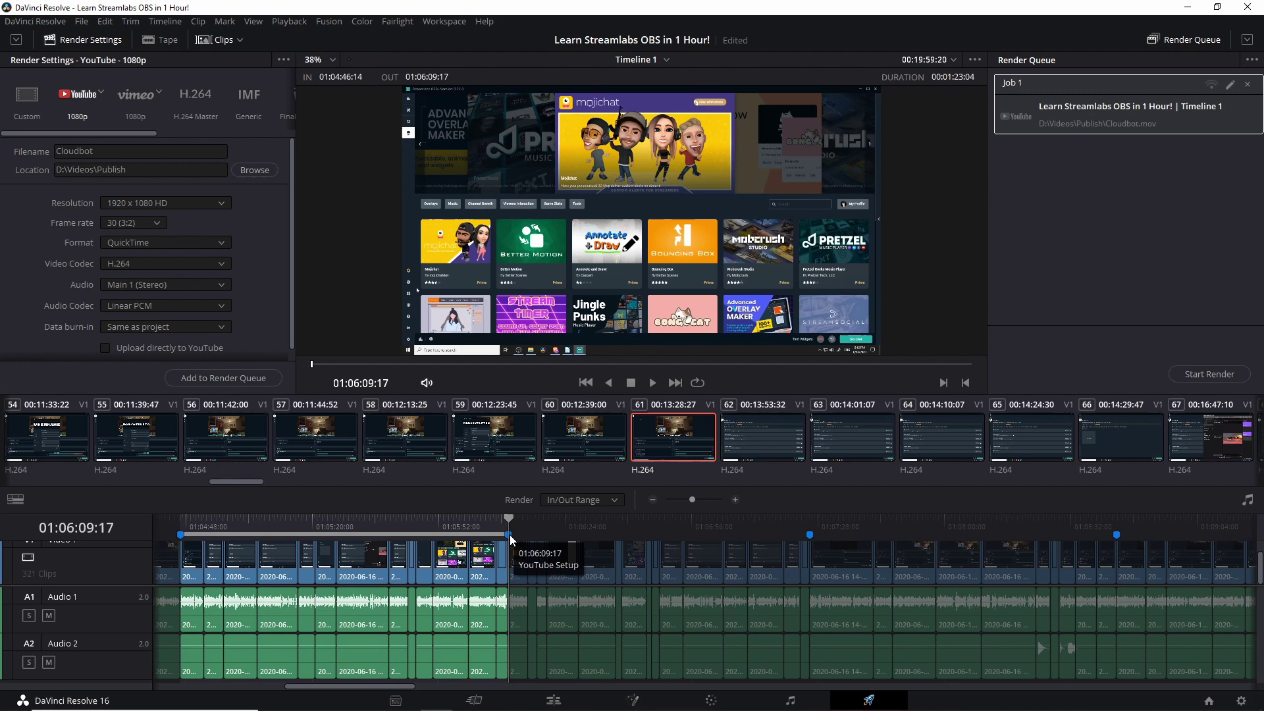
{"action": "key", "text": "i"}
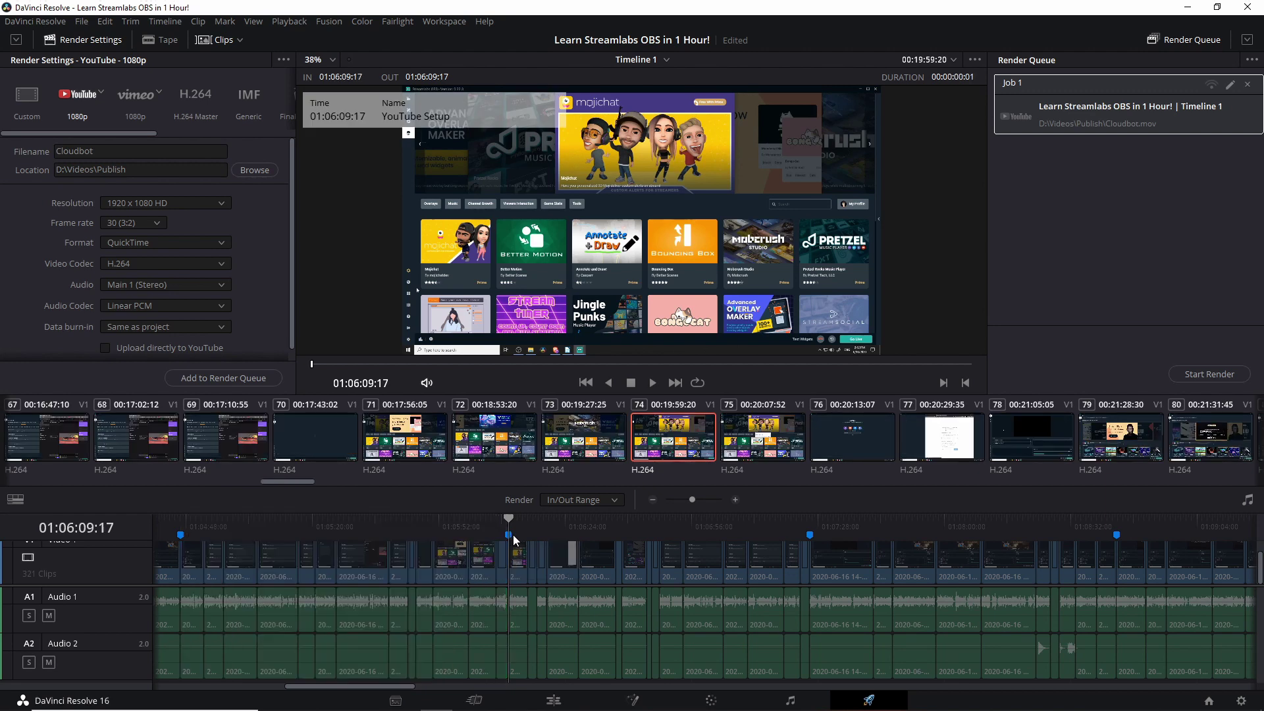
{"action": "left_click", "coordinate": [809, 534]}
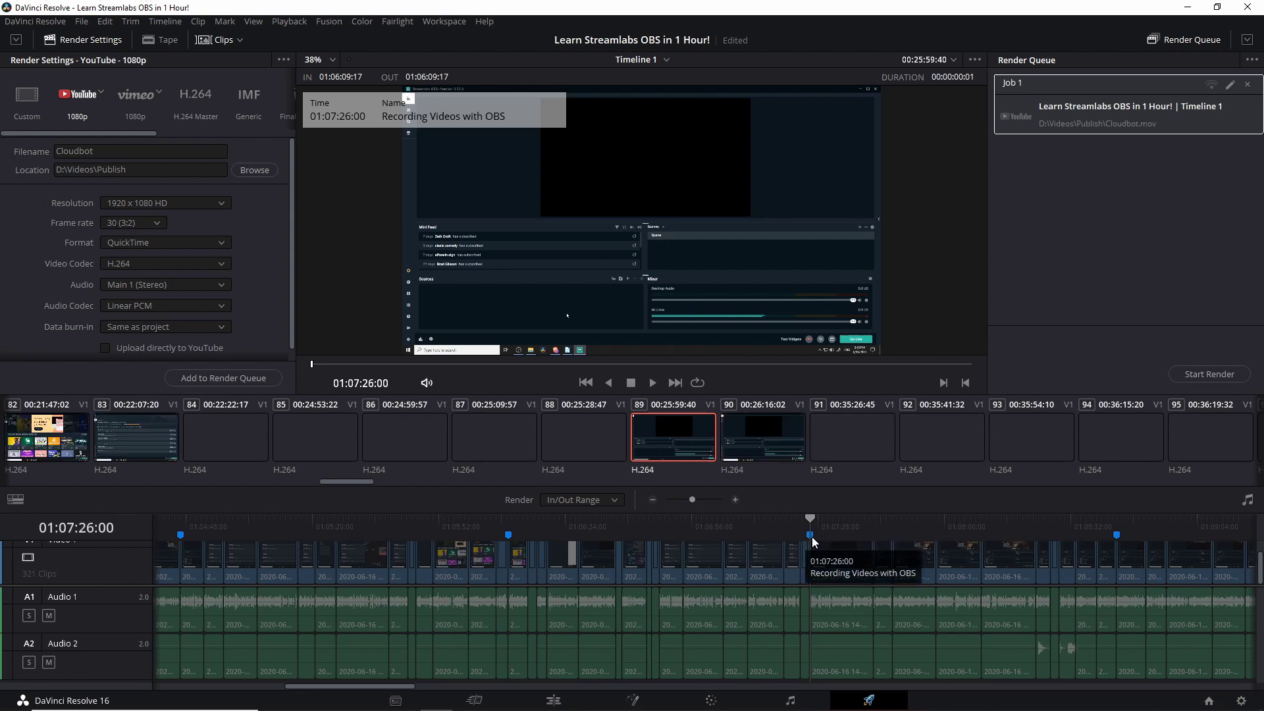
{"action": "key", "text": "o"}
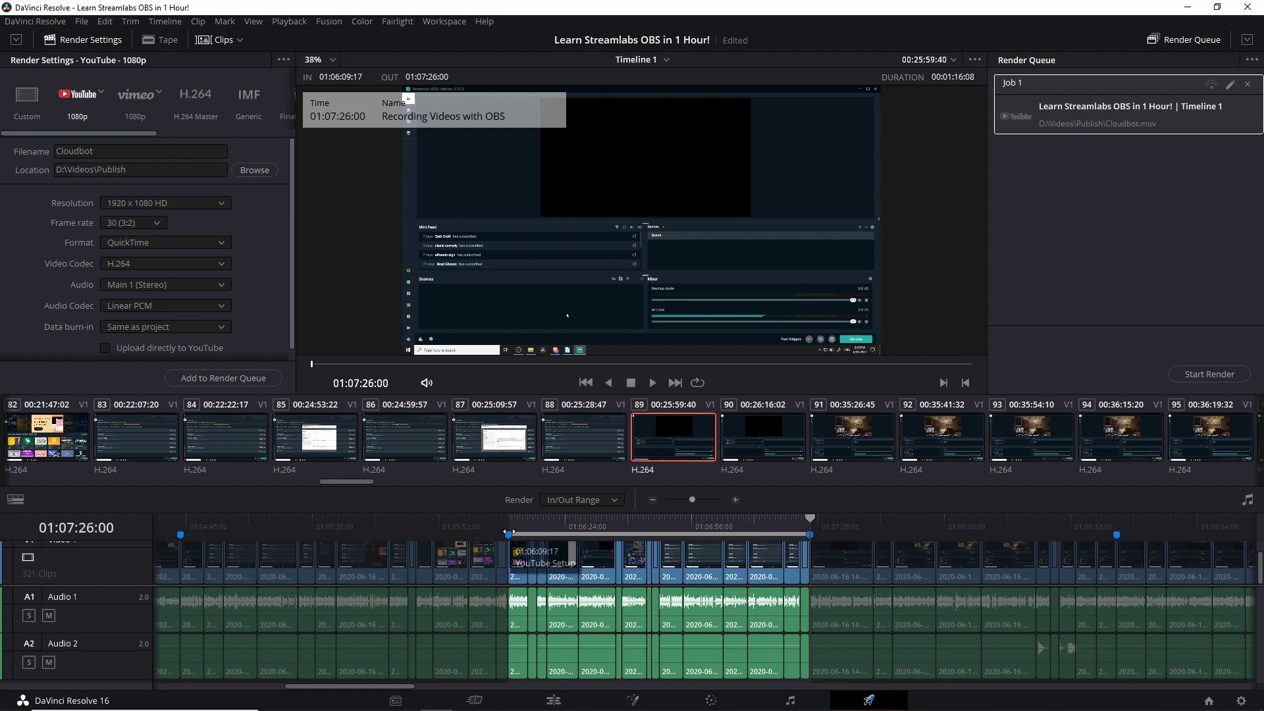
- Rename the output to 'Youtube Setup' and add it to the render queue as Job 2
{"action": "left_click", "coordinate": [109, 152]}
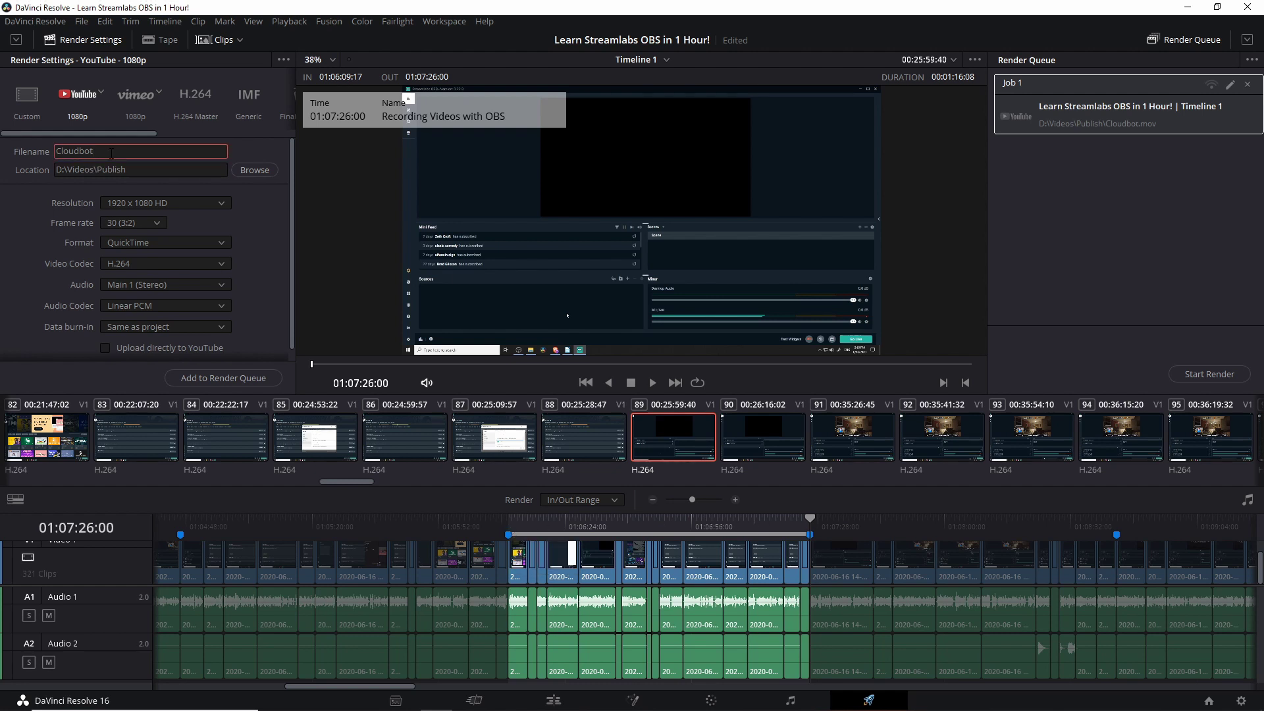
{"action": "key", "text": "ctrl+a"}
{"action": "type", "text": "Youtube Setup"}
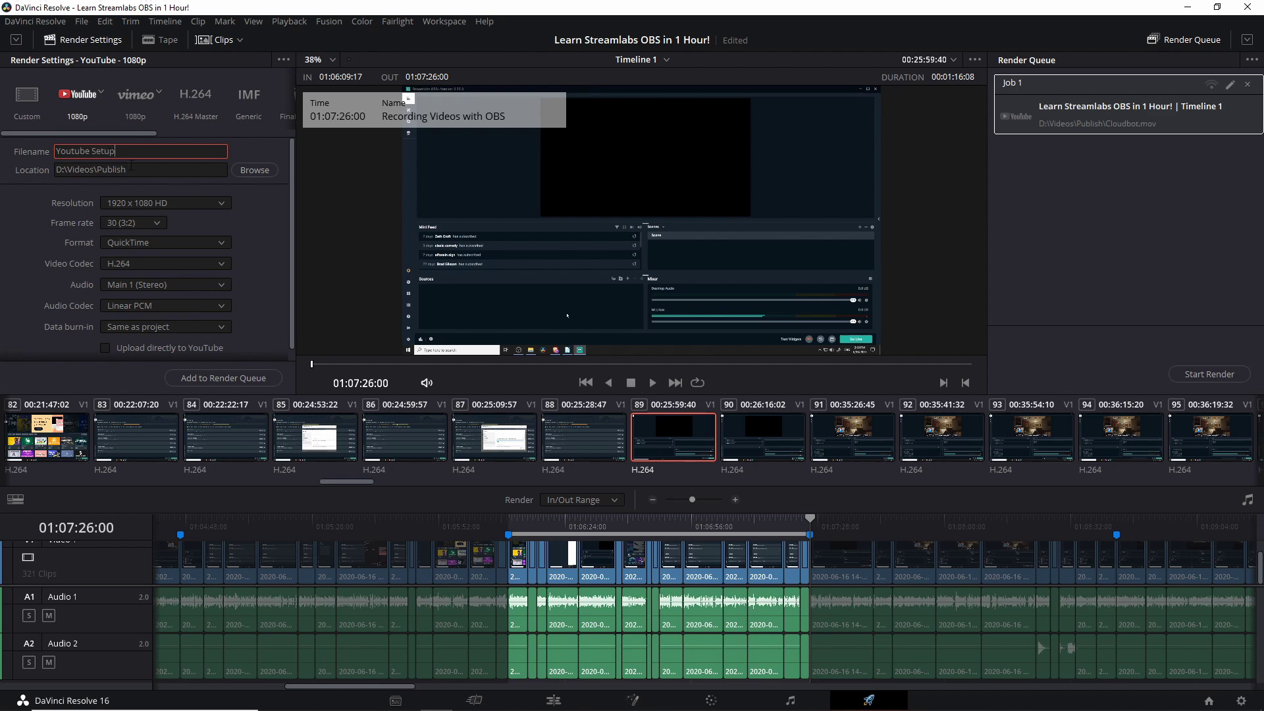
{"action": "left_click", "coordinate": [253, 378]}
- Mark the next range from 01:07:26:00 to 01:08:43:14
{"action": "key", "text": "i"}
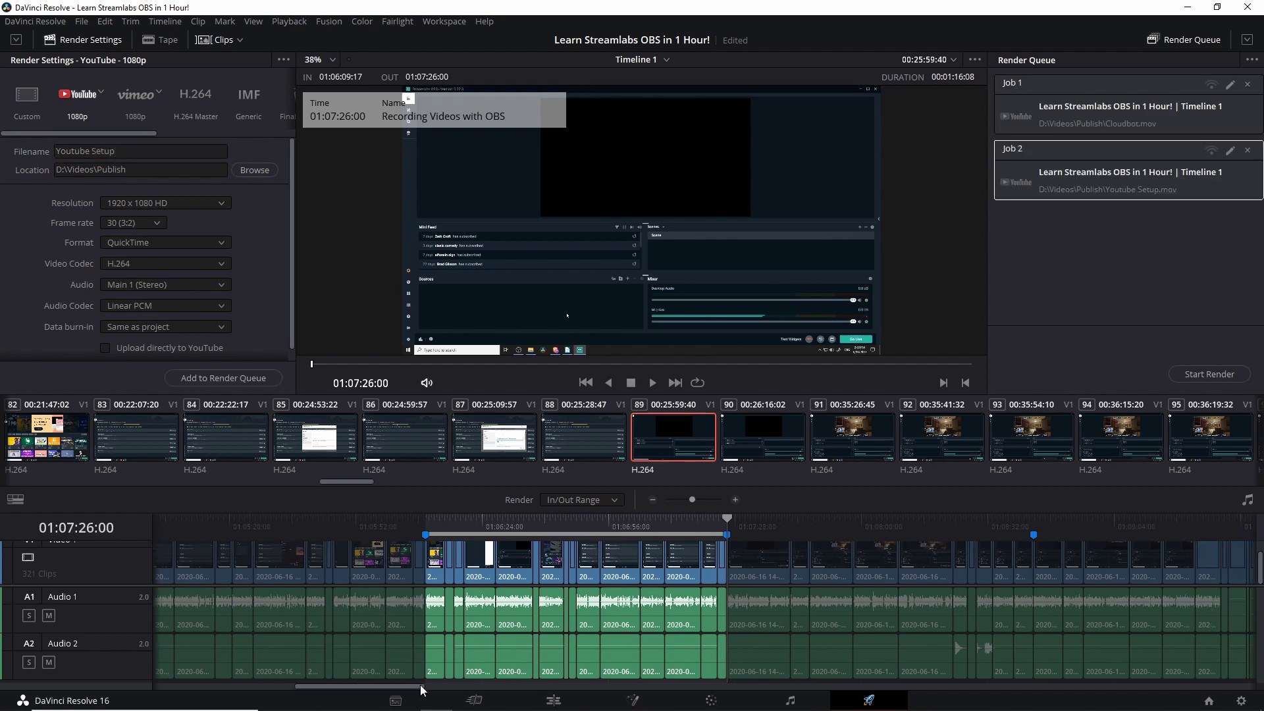
{"action": "key", "text": "shift+Down"}
{"action": "key", "text": "o"}
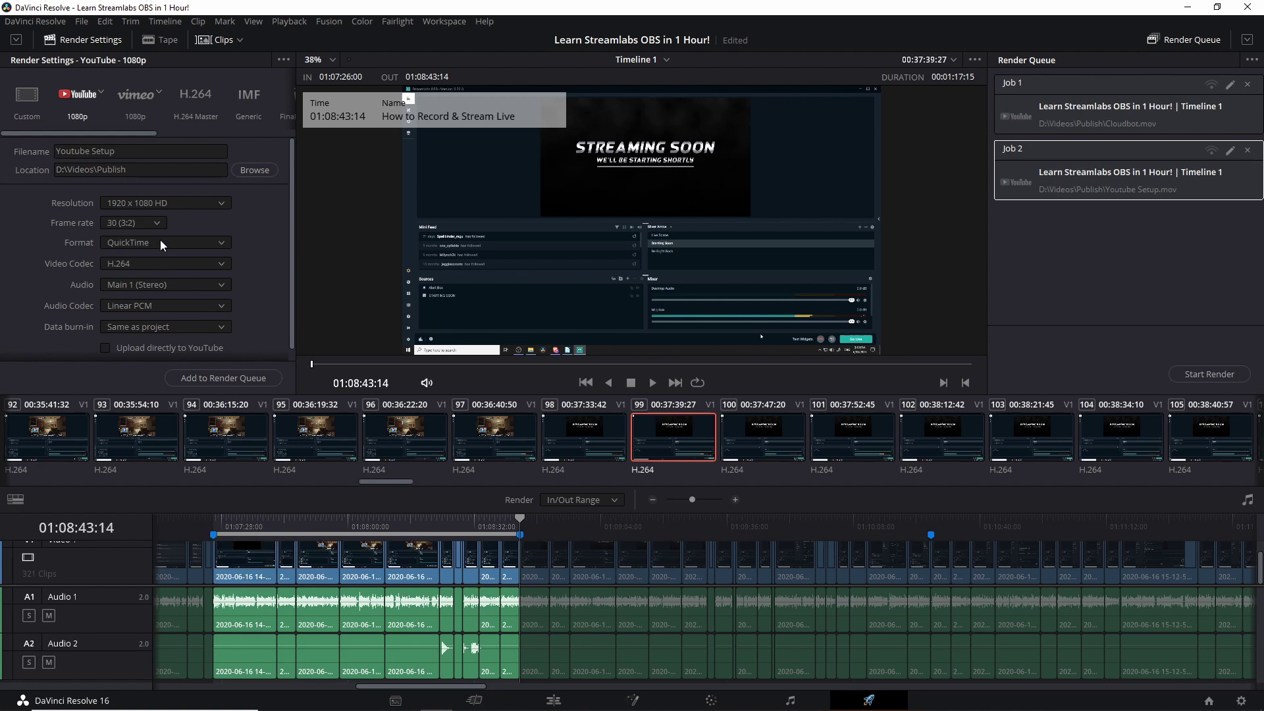
- Rename the output to 'Recording Videos with OBS' and add it to the queue as Job 3
{"action": "left_click", "coordinate": [143, 150]}
{"action": "key", "text": "ctrl+a"}
{"action": "type", "text": "Rec"}
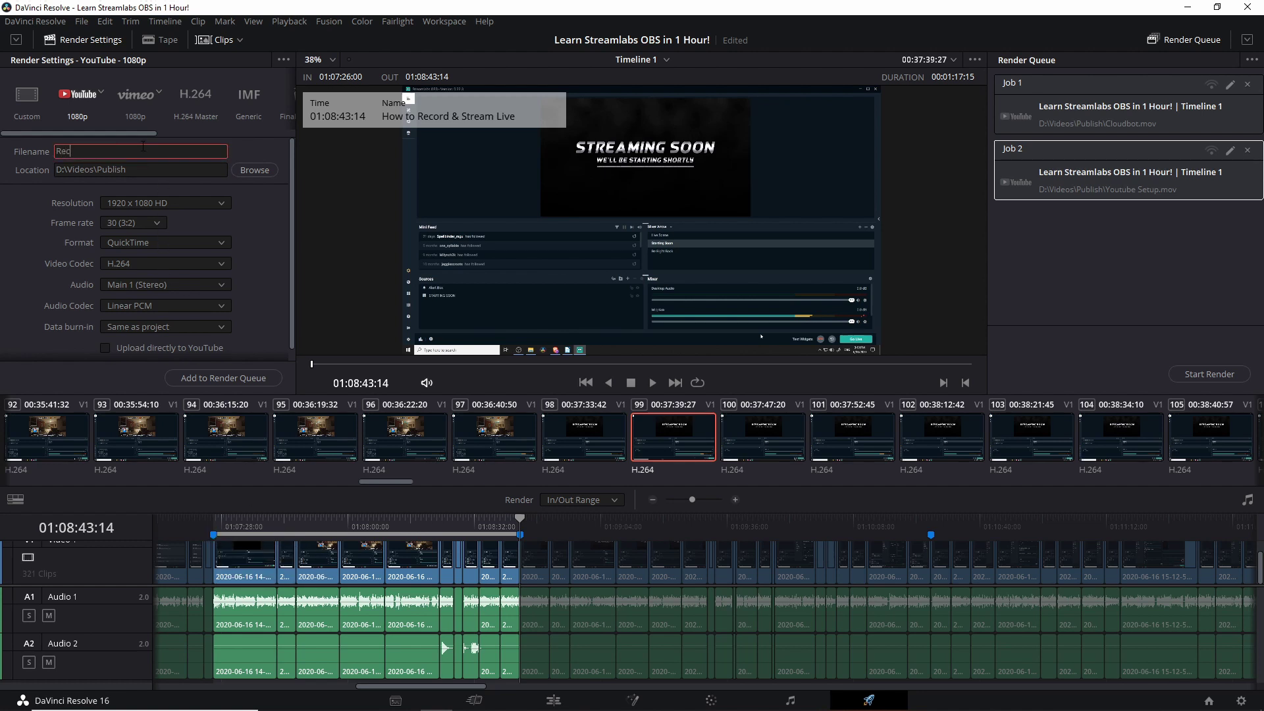
{"action": "type", "text": "ording Videos with OBS"}
{"action": "left_click", "coordinate": [244, 378]}
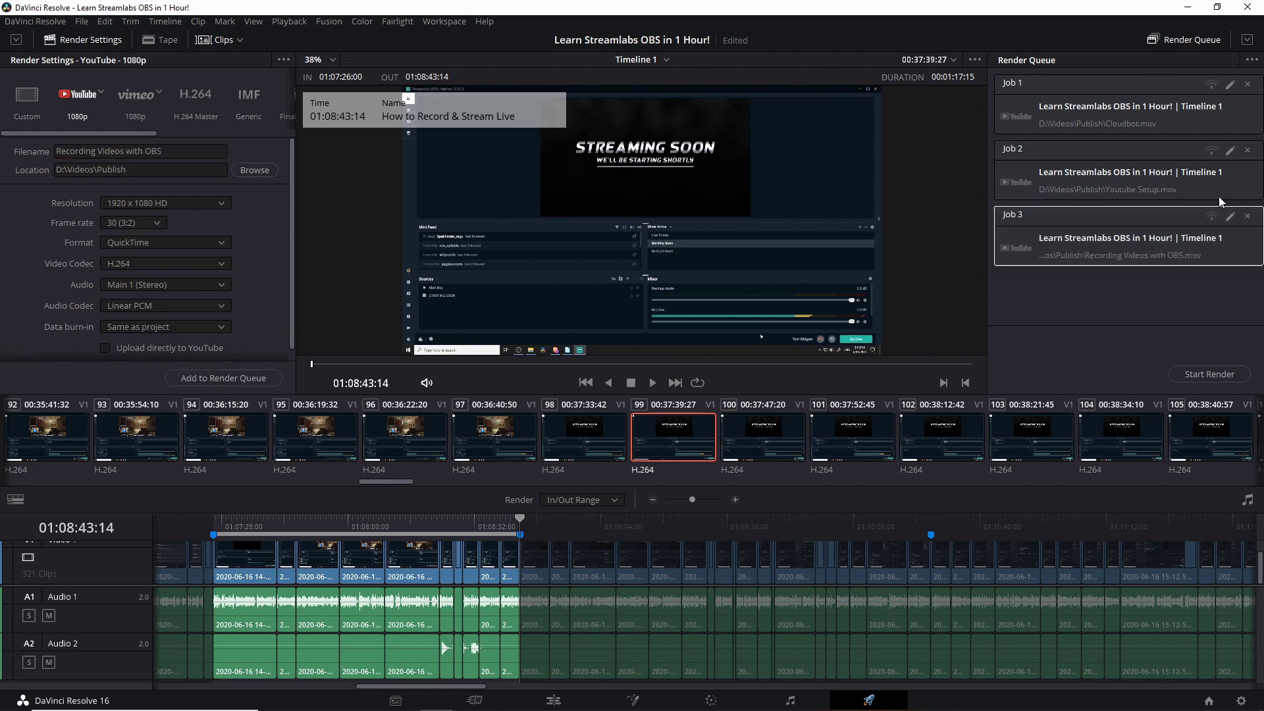
- Select Cloudbot, Youtube Setup and Recording Videos with OBS jobs together in the Render Queue
{"action": "left_click", "coordinate": [1117, 321]}
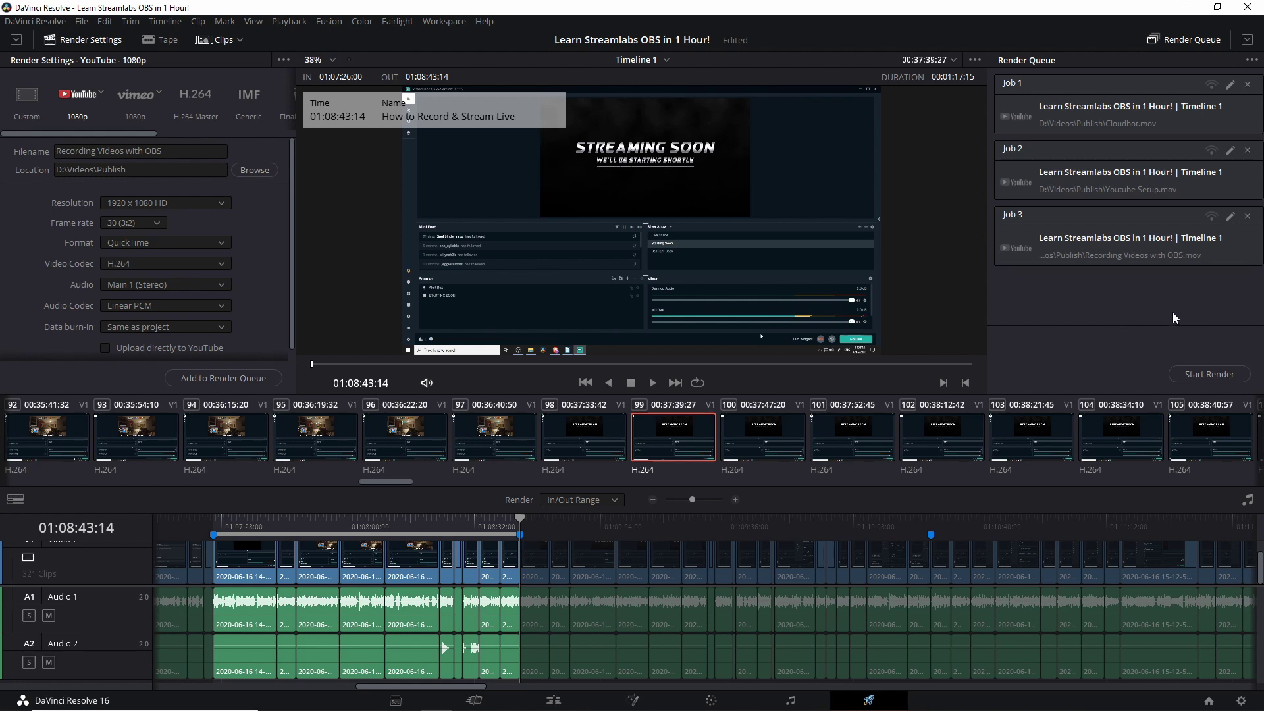
{"action": "left_click_drag", "start_coordinate": [1104, 313], "coordinate": [1116, 96]}
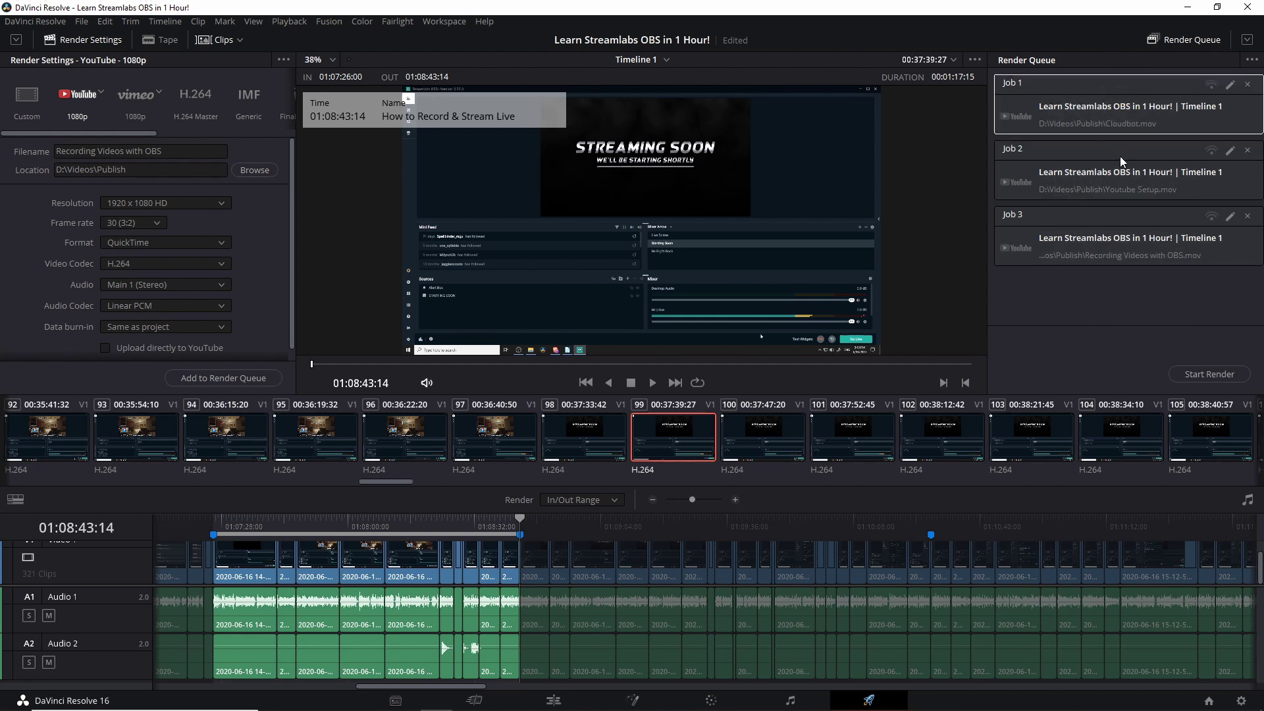
{"action": "left_click", "coordinate": [1126, 251], "text": "shift"}
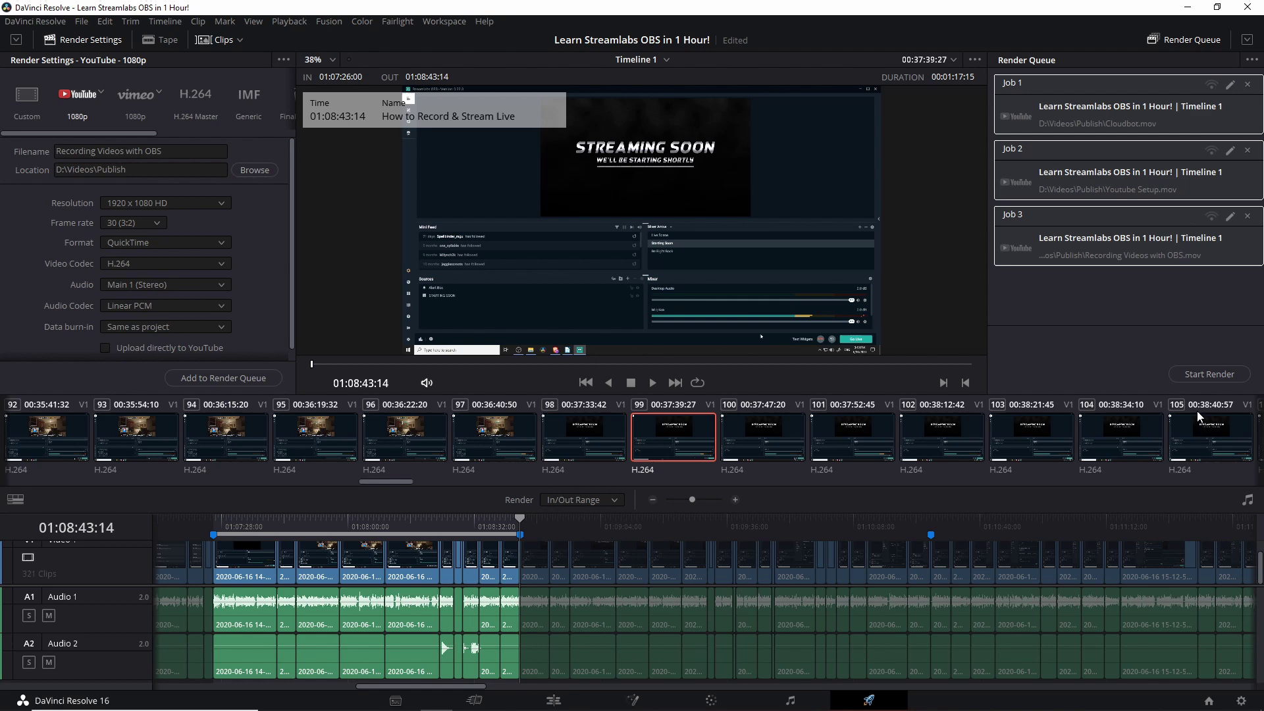
- Start rendering the three queued jobs, beginning with Cloudbot.mov
{"action": "left_click", "coordinate": [1190, 374]}
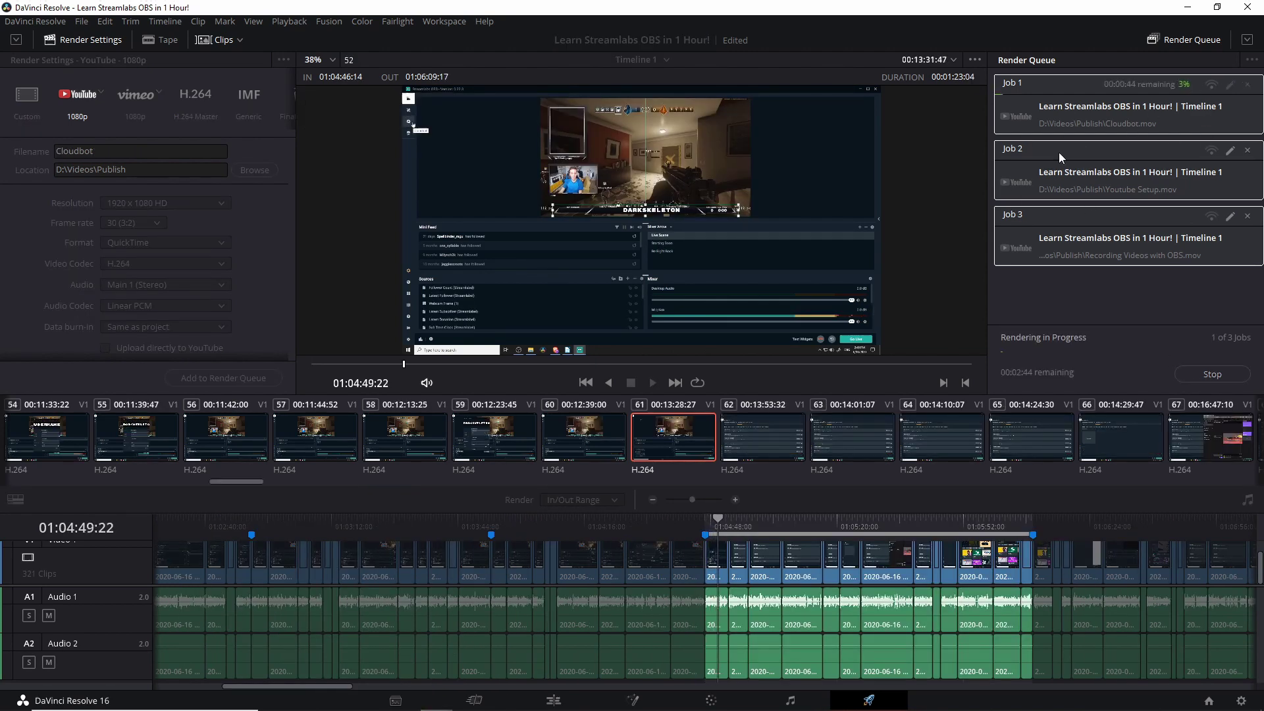